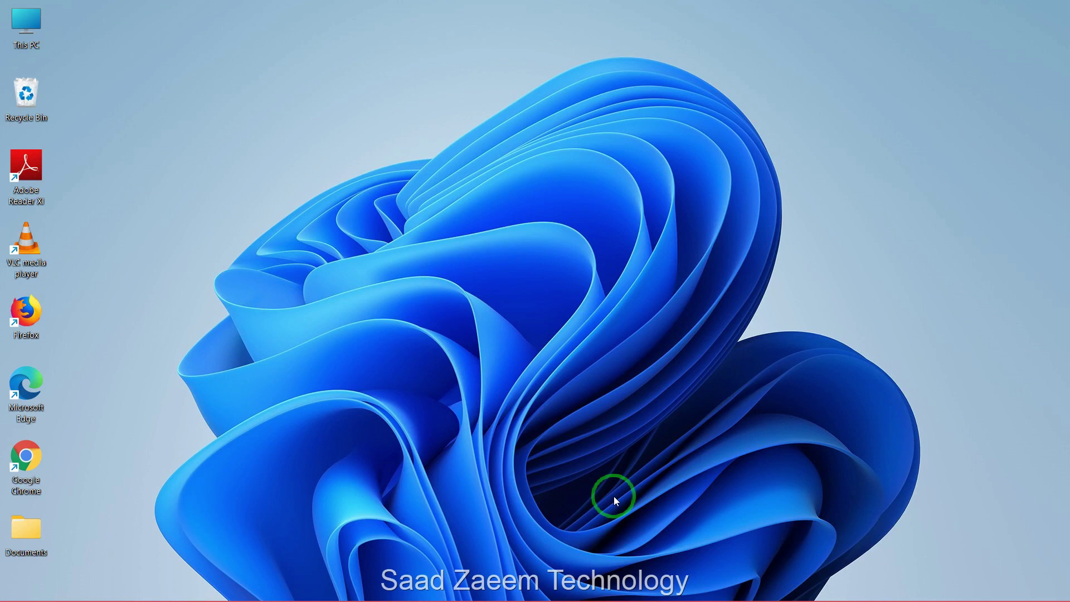
# Run the regedit command from the Win+R Run dialog to open Registry Editor.
pyautogui.press('super+r')
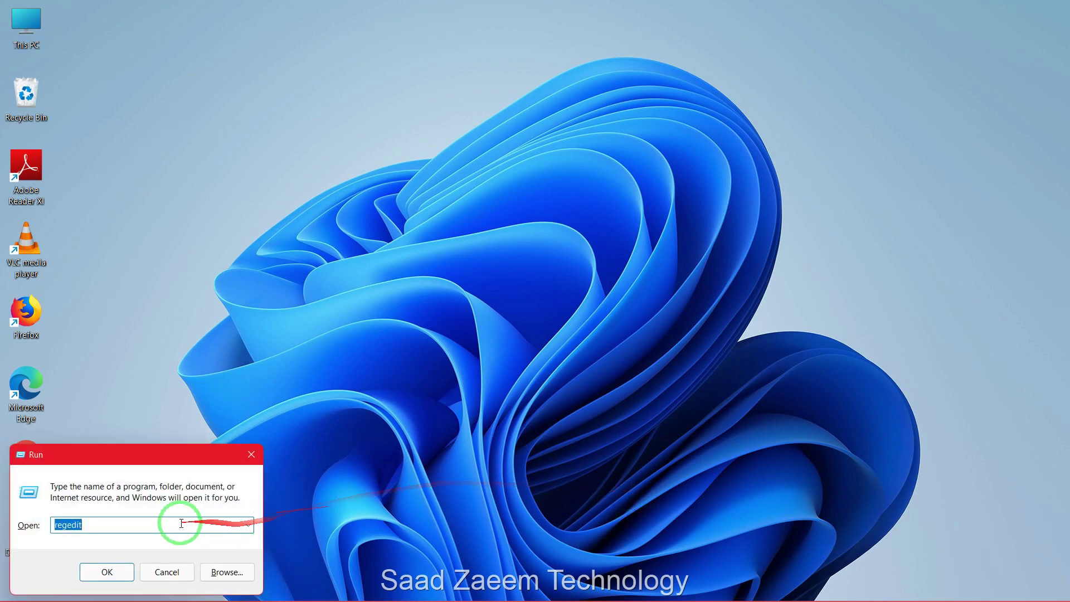
pyautogui.click(175, 521)
pyautogui.click(97, 523)
pyautogui.moveTo(97, 523); pyautogui.dragTo(30, 523)
pyautogui.click(95, 523)
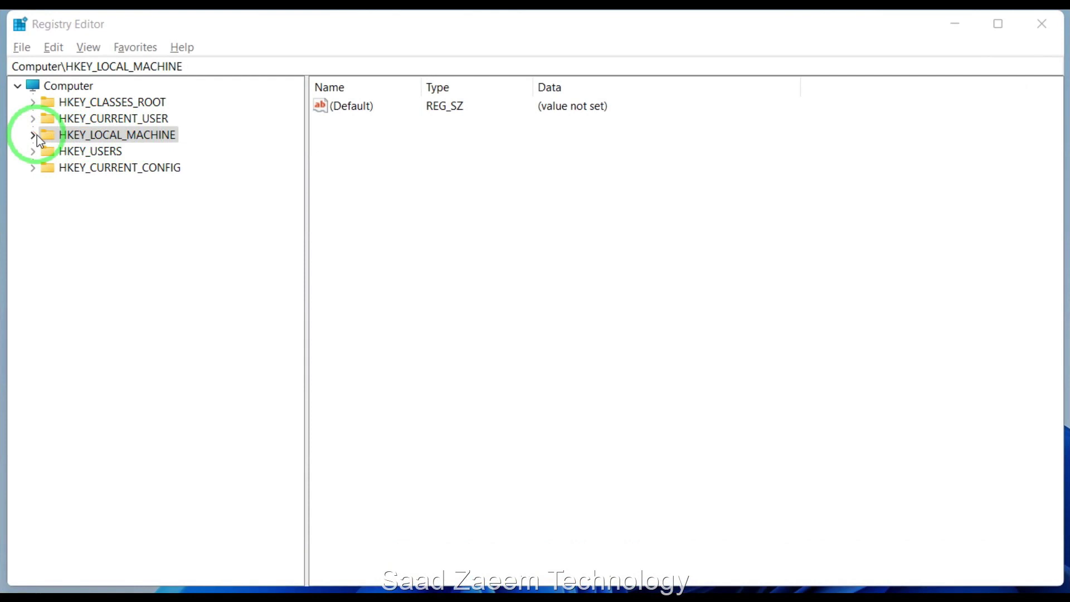
# Expand HKEY_LOCAL_MACHINE > SYSTEM > ControlSet001 > Services to reach the Ndu key.
pyautogui.click(33, 135)
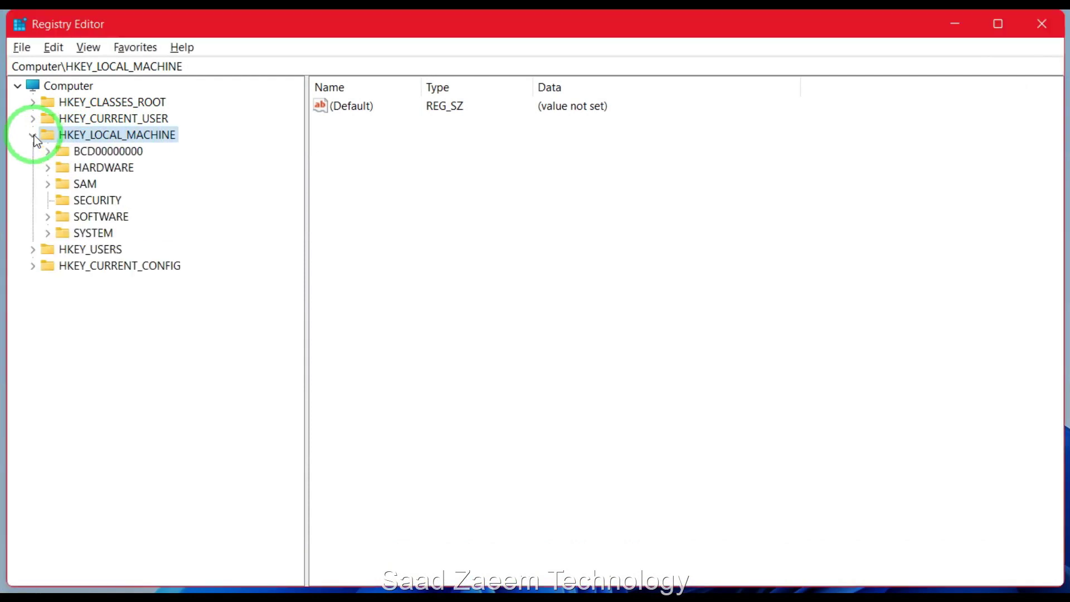
pyautogui.click(47, 233)
pyautogui.click(60, 265)
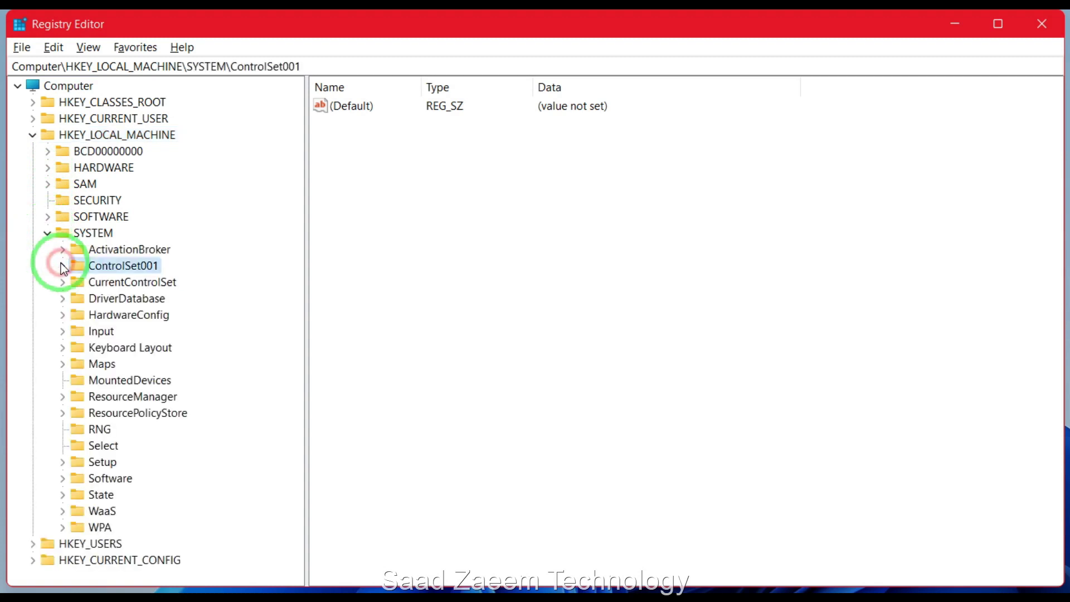
pyautogui.click(62, 265)
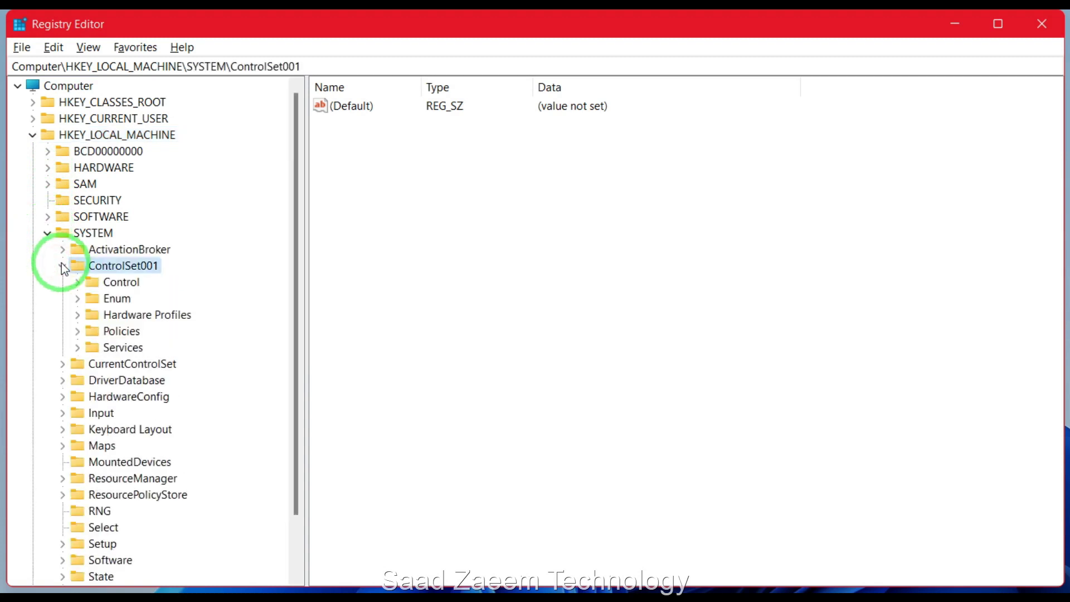
pyautogui.click(78, 347)
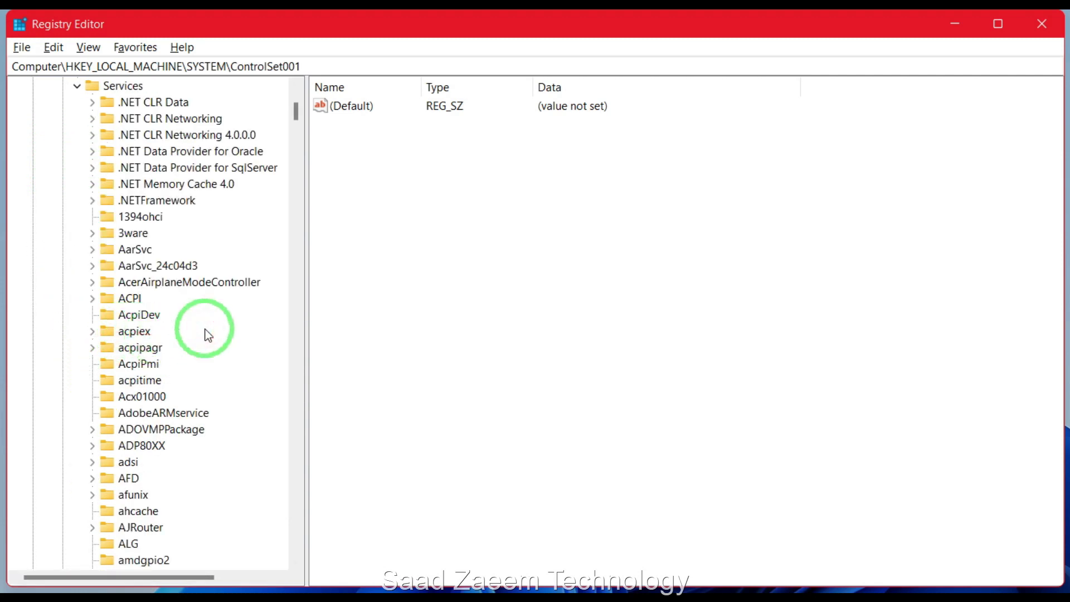
pyautogui.scroll(-1, 208, 334)
pyautogui.scroll(-6, 207, 335)
pyautogui.scroll(-2, 208, 335)
pyautogui.scroll(-5, 207, 335)
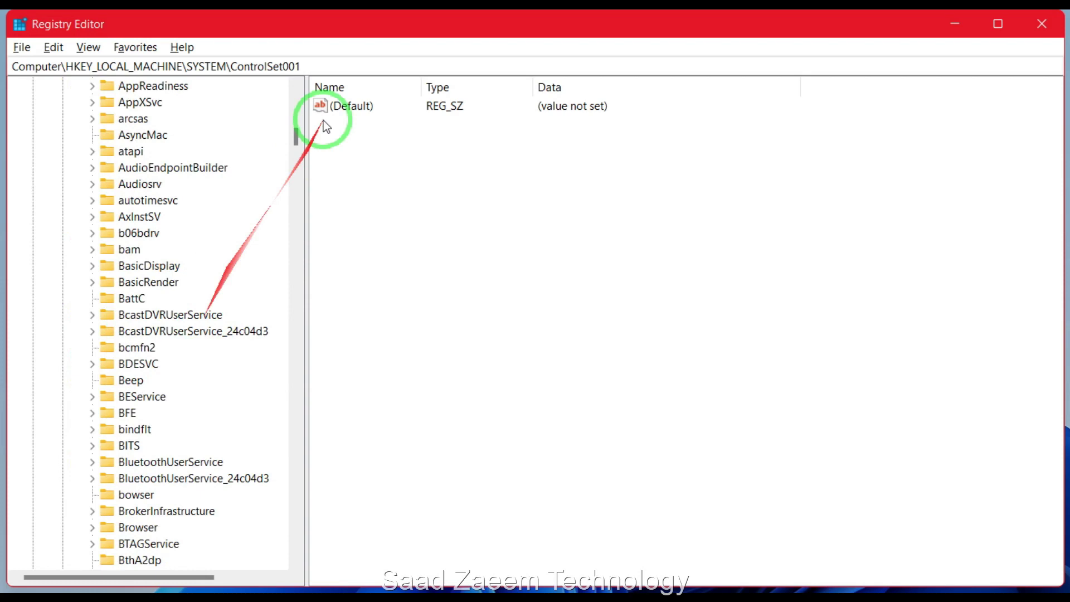
pyautogui.moveTo(297, 137)
pyautogui.mouseDown()
pyautogui.moveTo(303, 231)
pyautogui.moveTo(303, 221)
pyautogui.mouseUp()
pyautogui.scroll(-20, 119, 442)
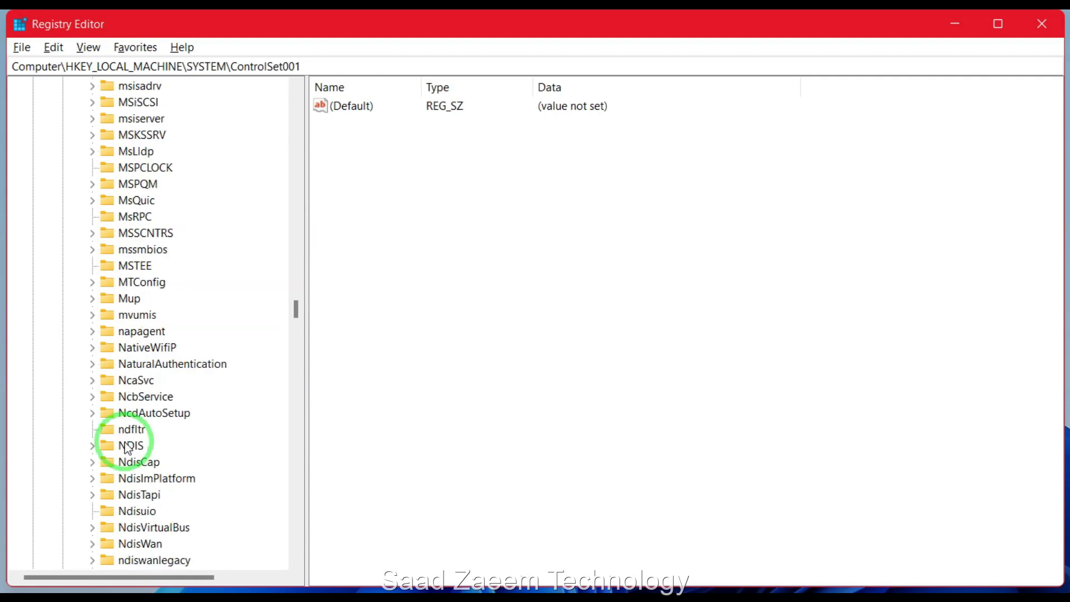
pyautogui.scroll(-1, 126, 447)
pyautogui.scroll(-1, 126, 447)
pyautogui.scroll(-1, 126, 446)
pyautogui.scroll(-1, 126, 448)
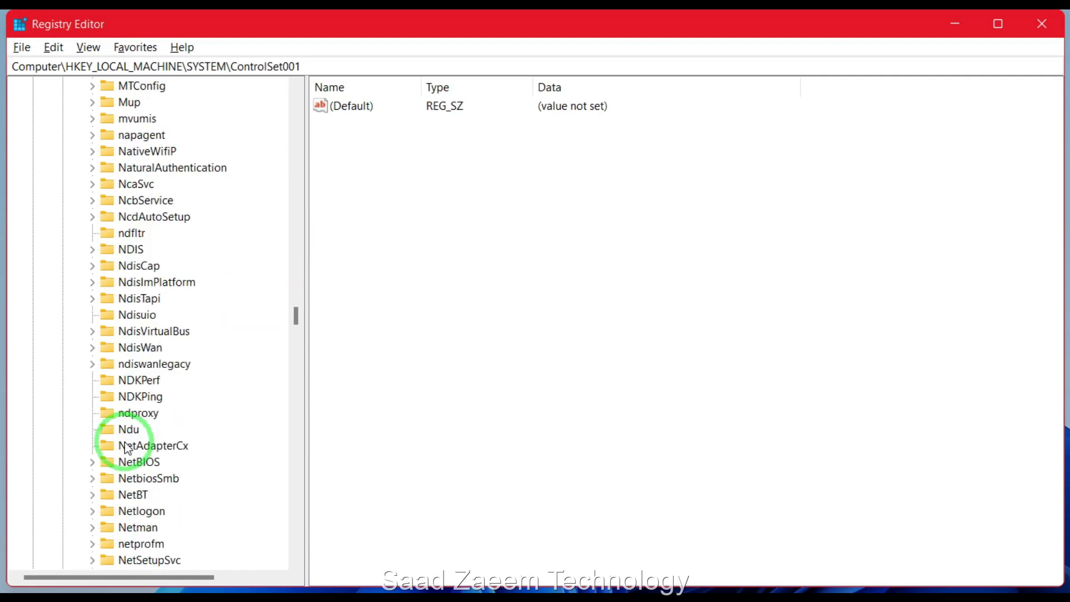
pyautogui.scroll(-2, 126, 448)
pyautogui.scroll(-1, 126, 447)
pyautogui.scroll(-3, 108, 442)
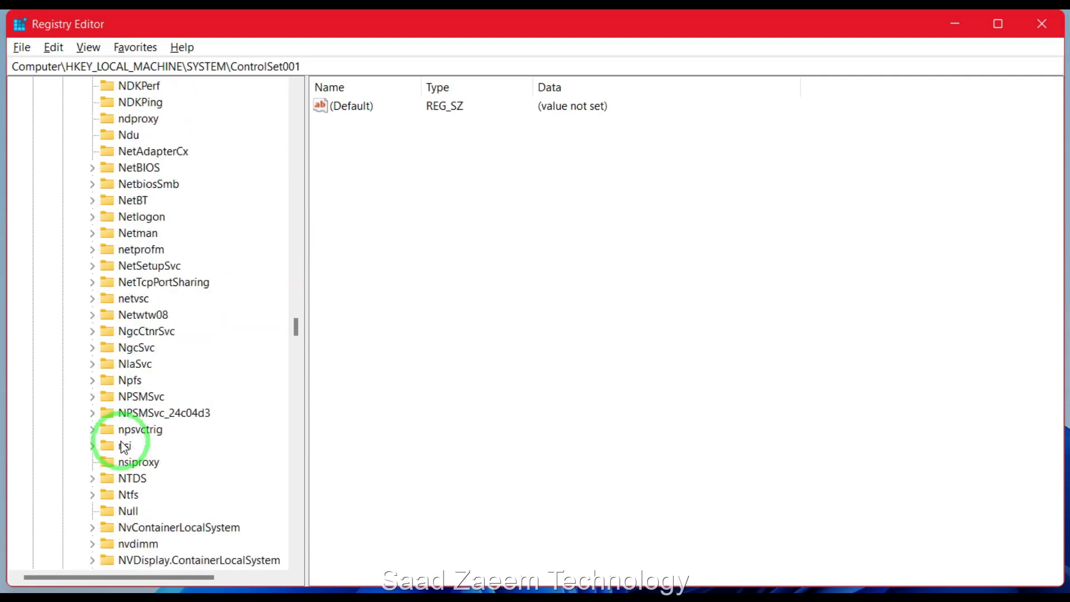
pyautogui.scroll(3, 107, 442)
# Modify the Ndu key's Start value data from 2 to 4.
pyautogui.click(121, 283)
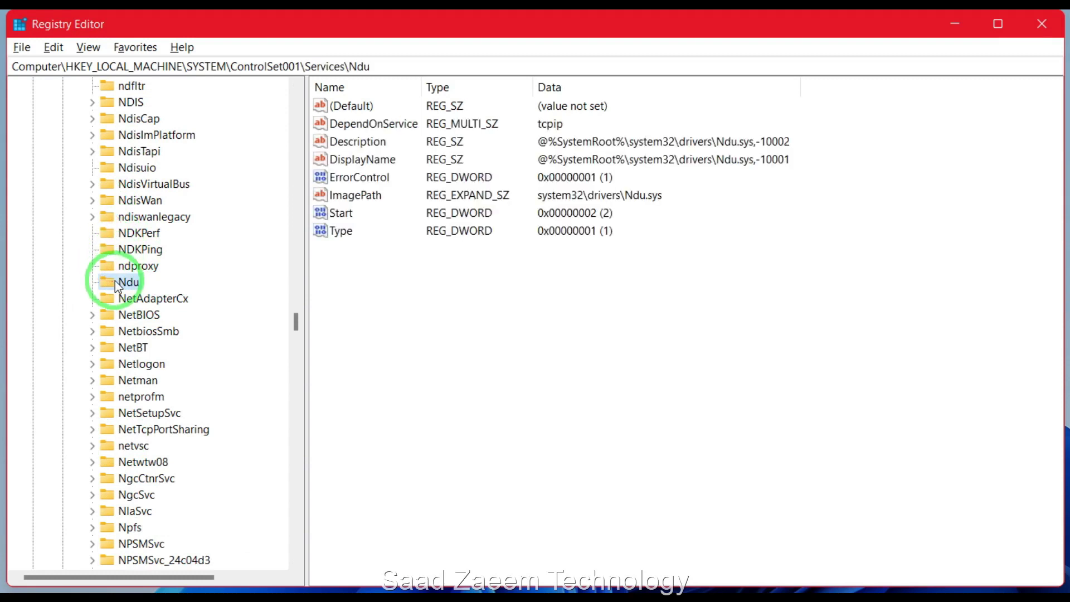
pyautogui.click(343, 219)
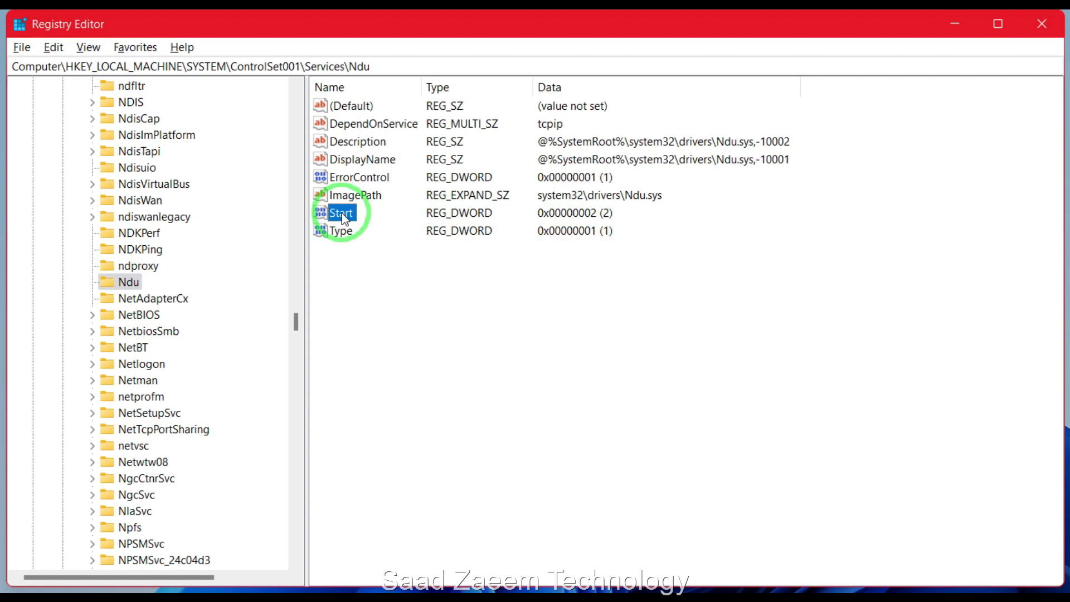
pyautogui.rightClick(343, 220)
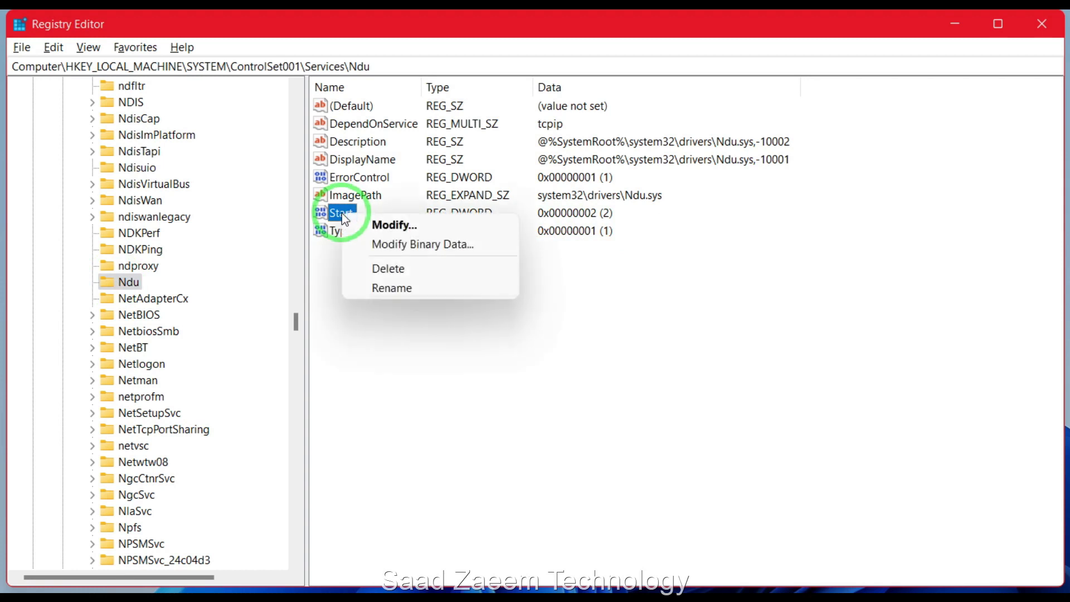
pyautogui.click(390, 225)
pyautogui.moveTo(189, 114); pyautogui.dragTo(597, 226)
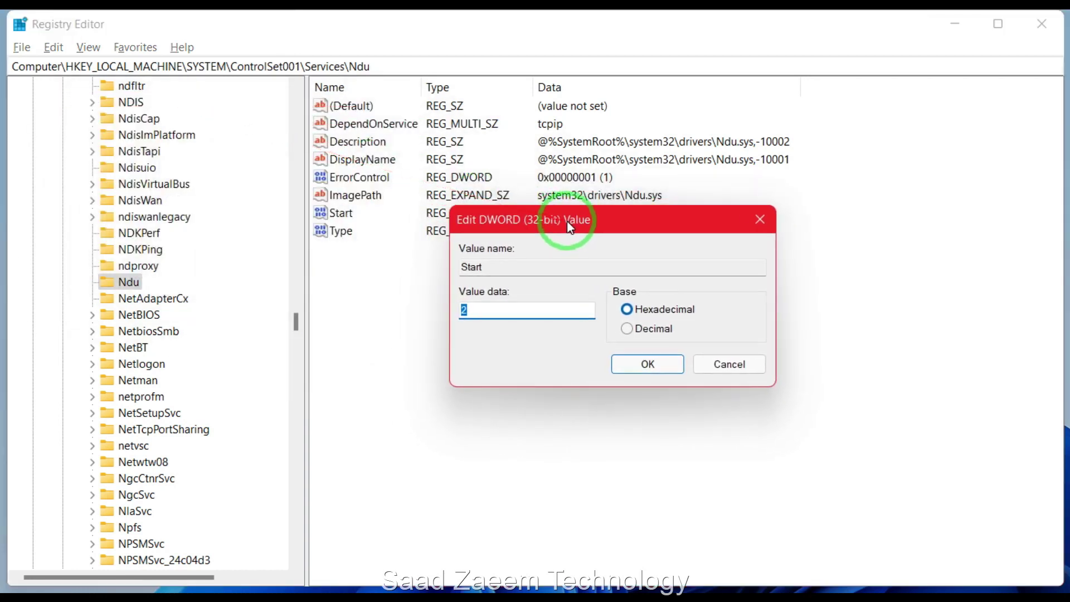
pyautogui.click(506, 312)
pyautogui.press('BackSpace')
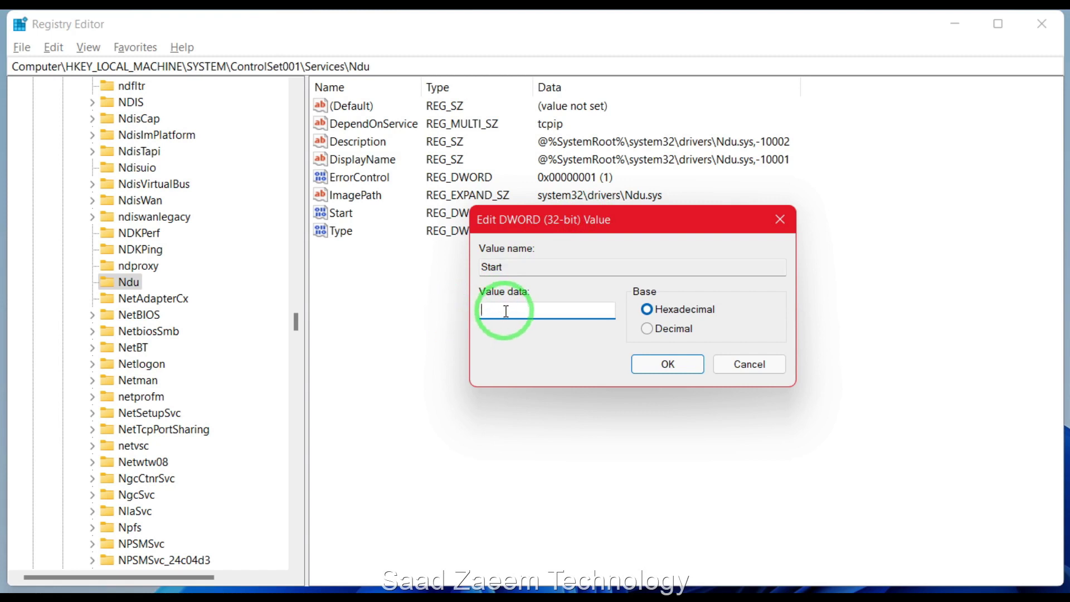
pyautogui.write('4')
pyautogui.click(654, 366)
pyautogui.click(629, 348)
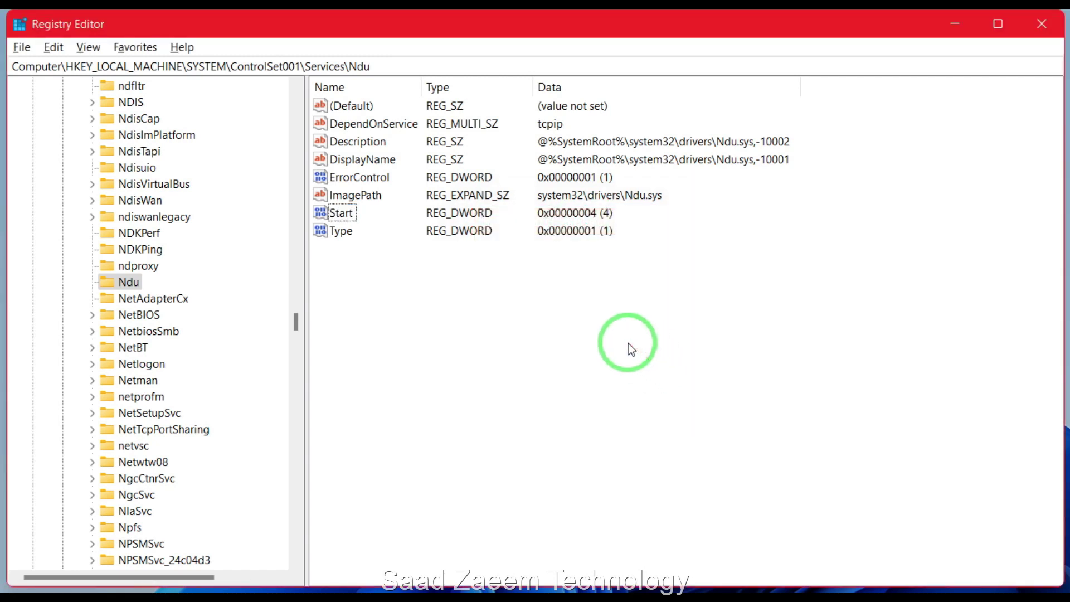
# Close the Registry Editor window.
pyautogui.click(1043, 21)
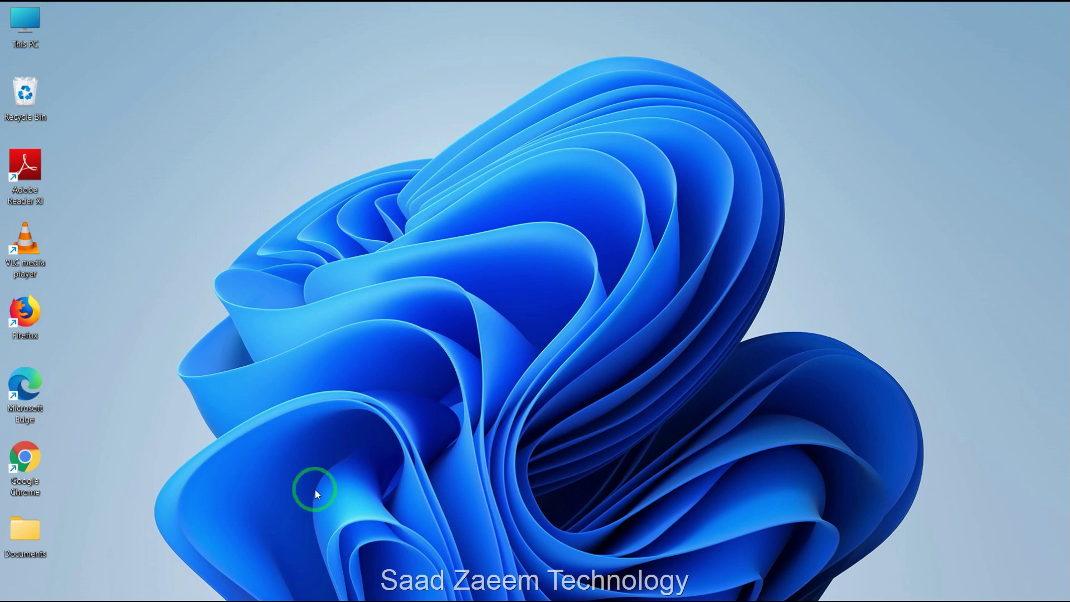
# Reopen Run from the Win+X menu and run services.msc instead of regedit.
pyautogui.press('super+r')
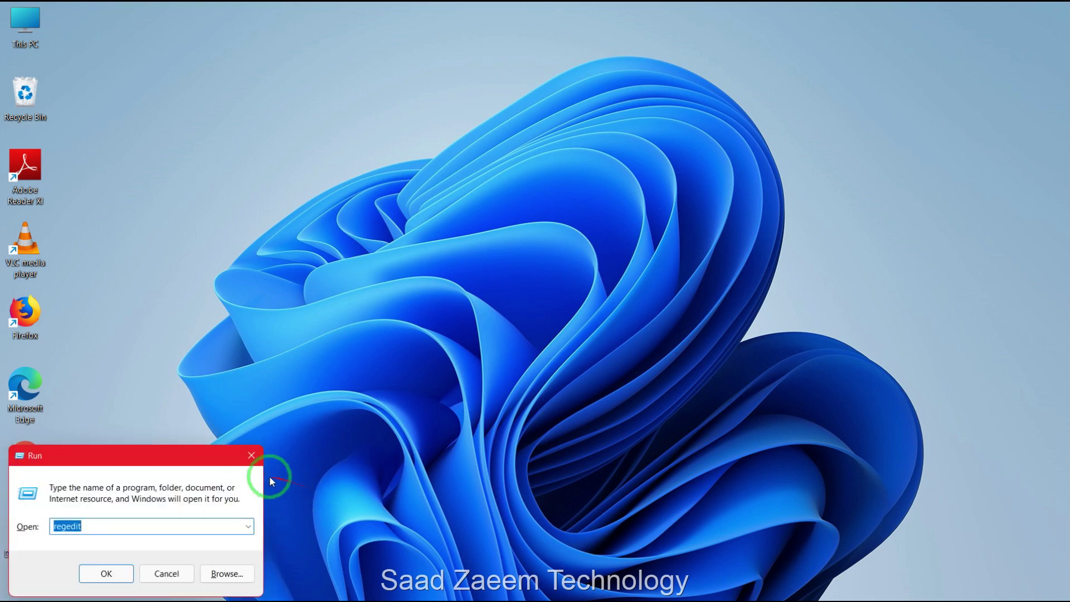
pyautogui.click(251, 455)
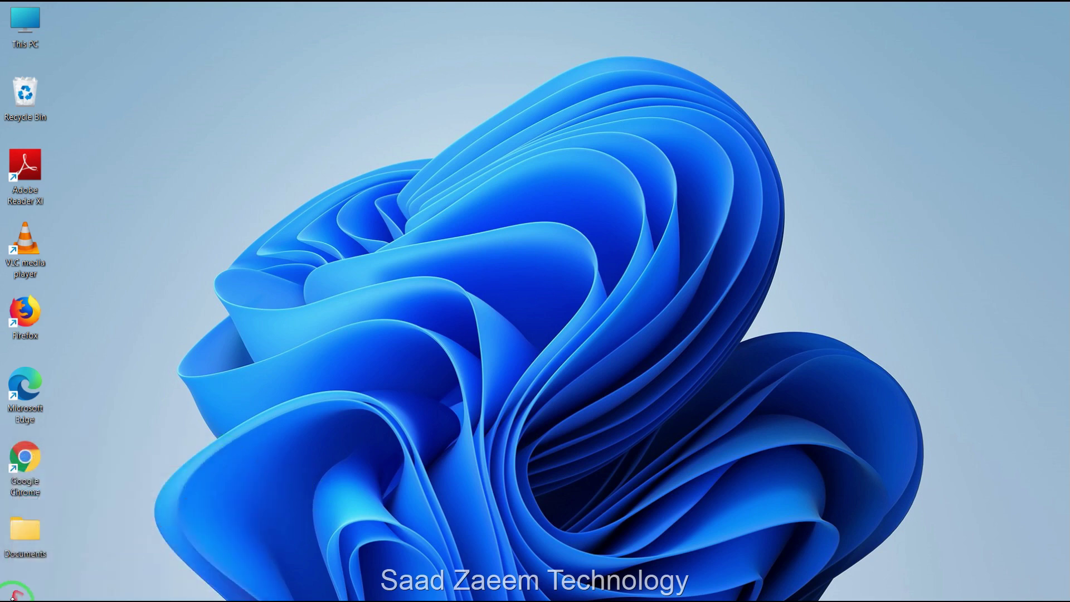
pyautogui.press('super')
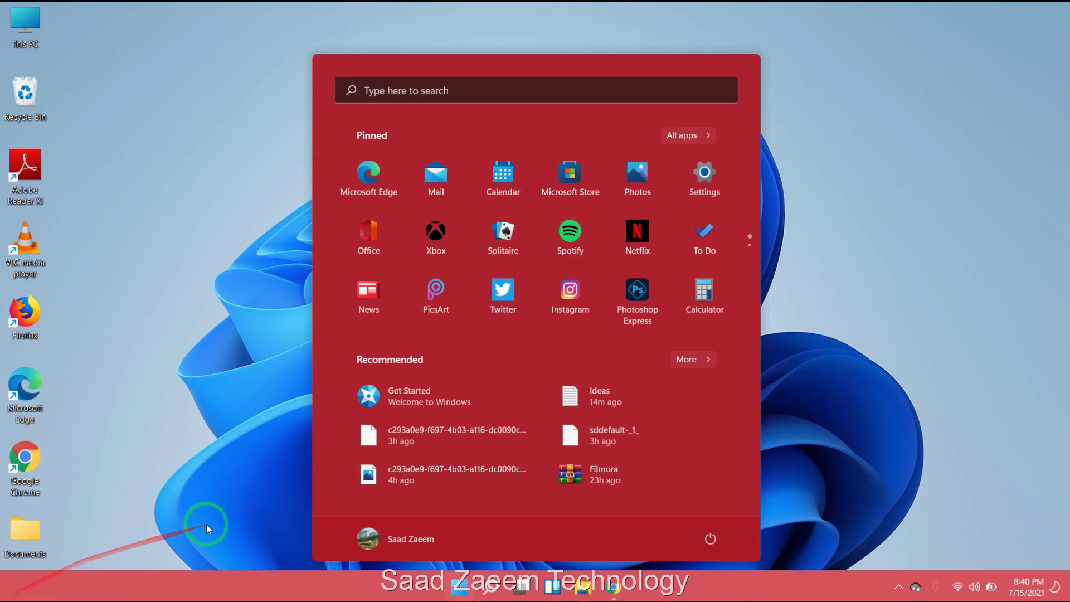
pyautogui.rightClick(461, 583)
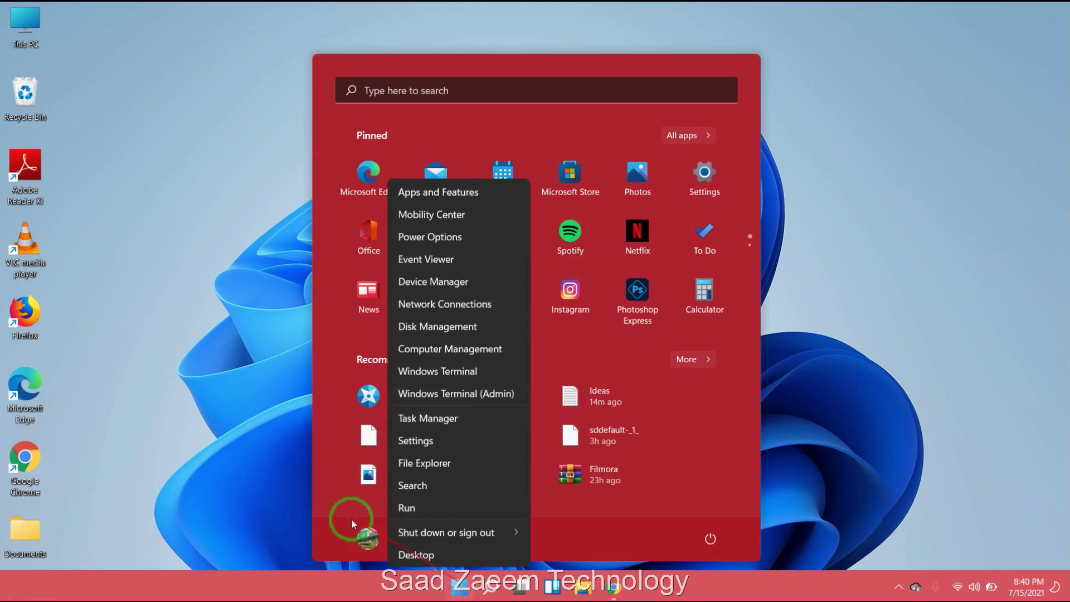
pyautogui.click(406, 507)
pyautogui.moveTo(167, 456); pyautogui.dragTo(251, 358)
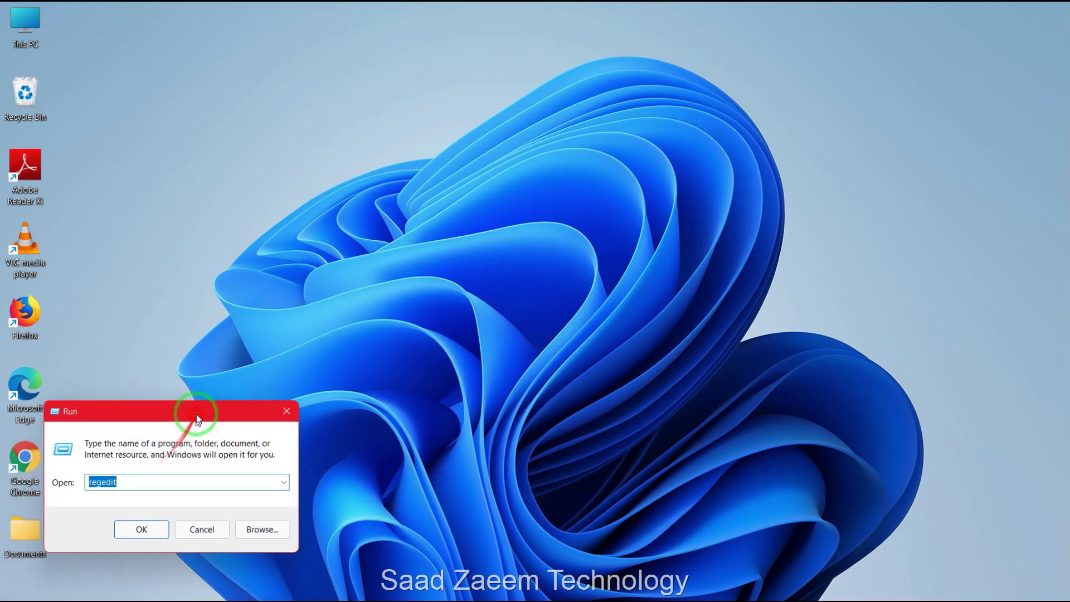
pyautogui.click(210, 430)
pyautogui.doubleClick(172, 430)
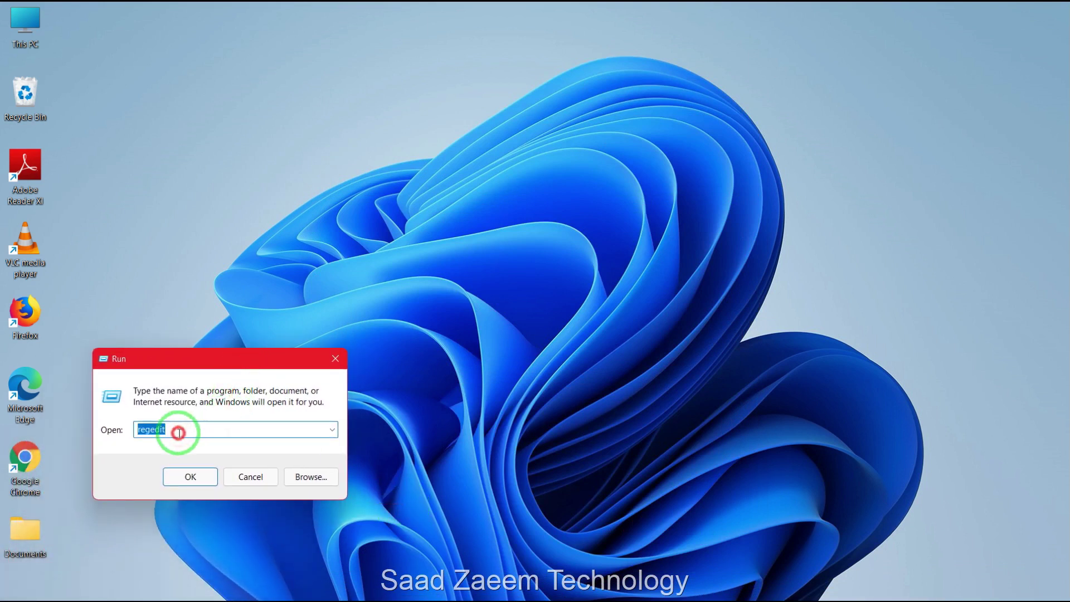
pyautogui.press('BackSpace')
pyautogui.write('se')
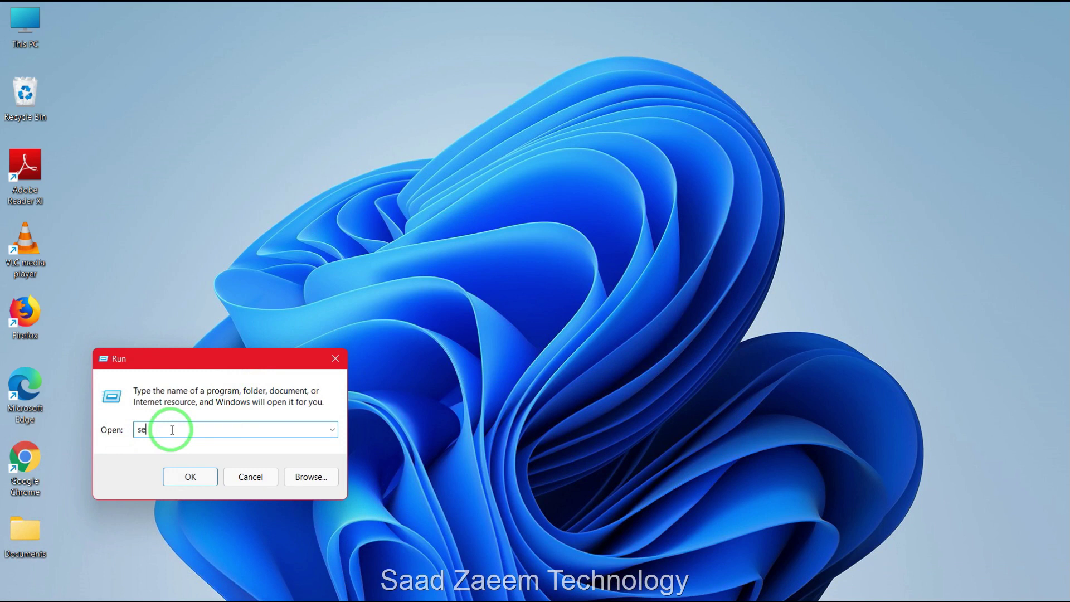
pyautogui.write('rvices')
pyautogui.write('.msc')
pyautogui.press('Return')
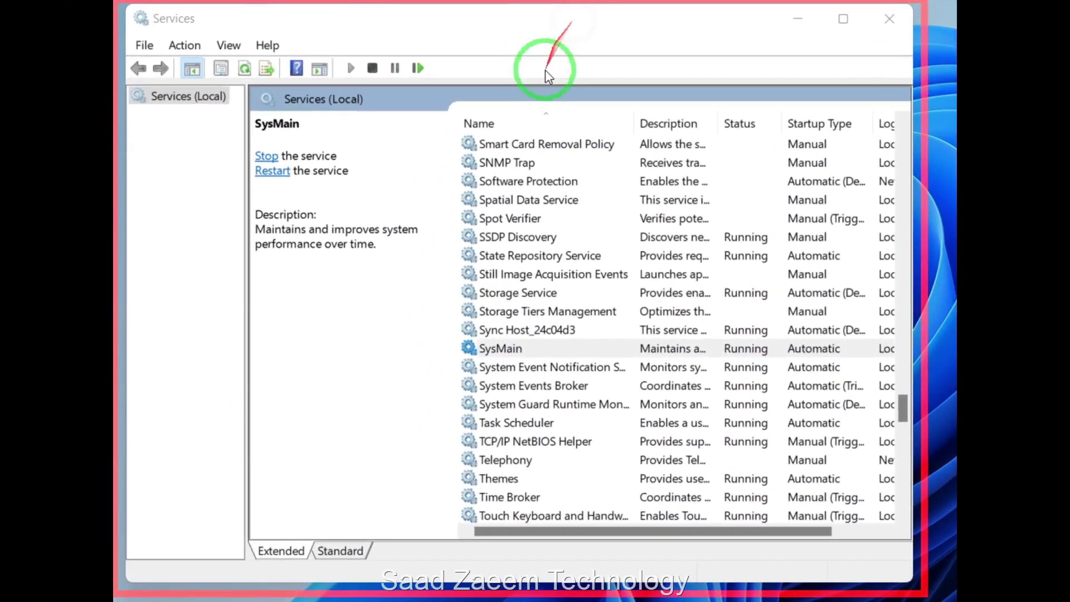
pyautogui.scroll(1, 559, 214)
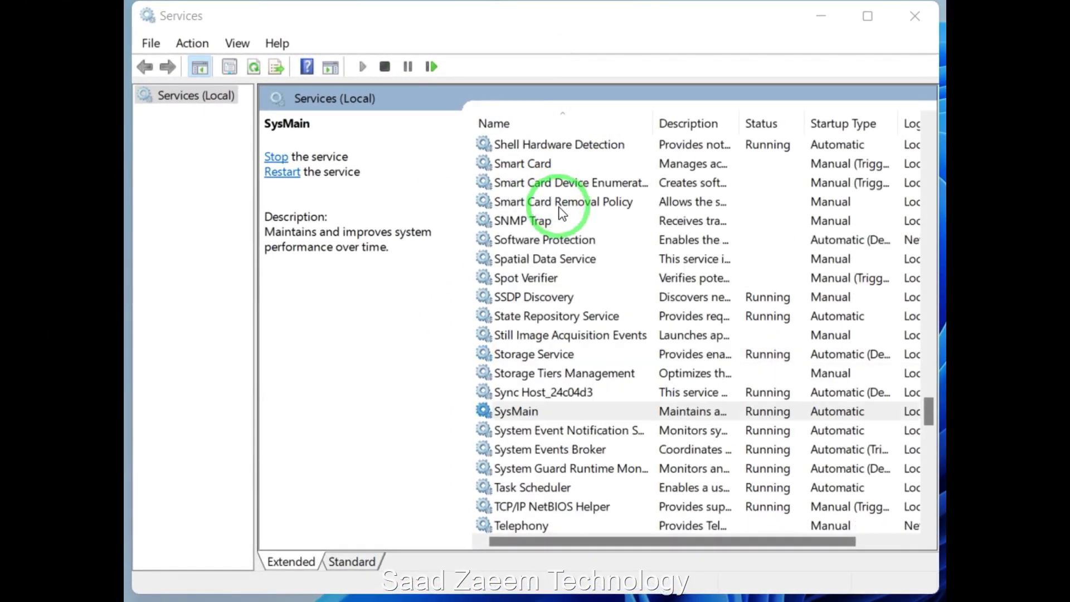
pyautogui.scroll(-1, 559, 213)
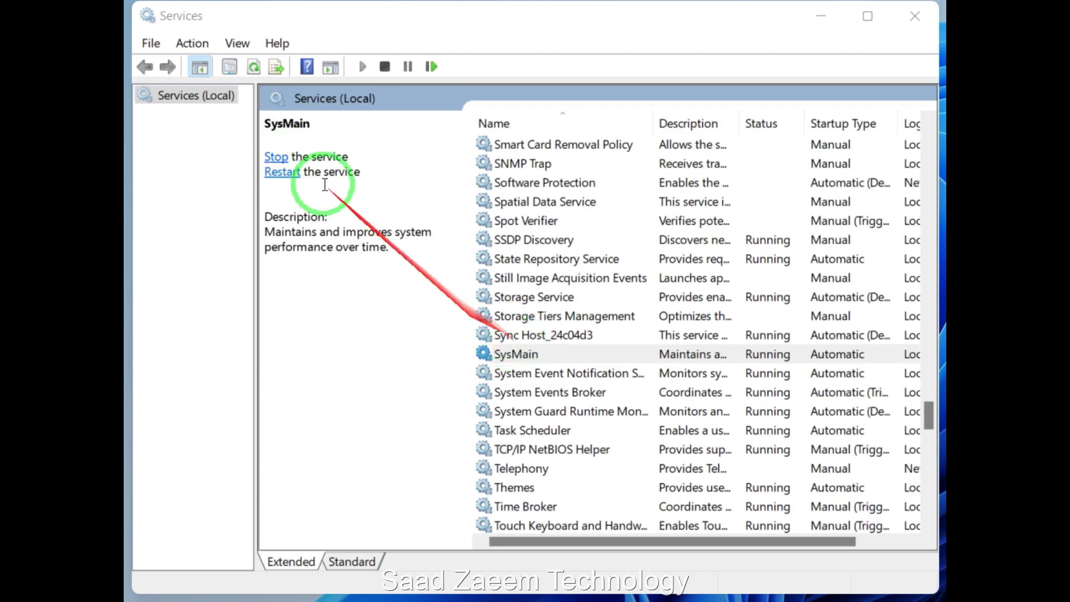
# Stop SysMain with the 'Stop the service' link in the left pane.
pyautogui.click(280, 158)
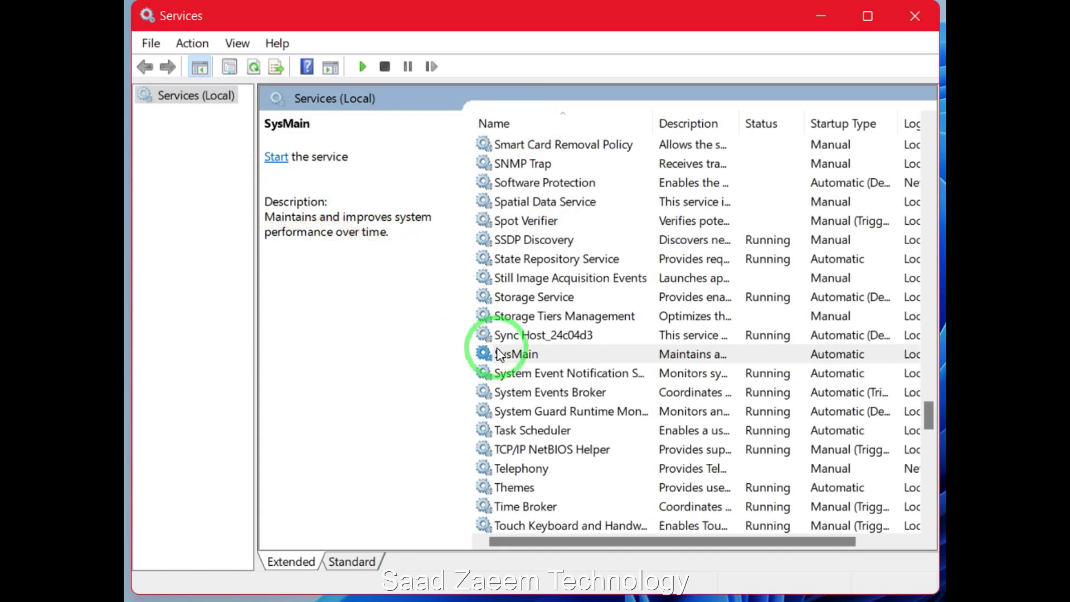
# Set SysMain's startup type to Disabled in its Properties, then apply and confirm.
pyautogui.rightClick(498, 356)
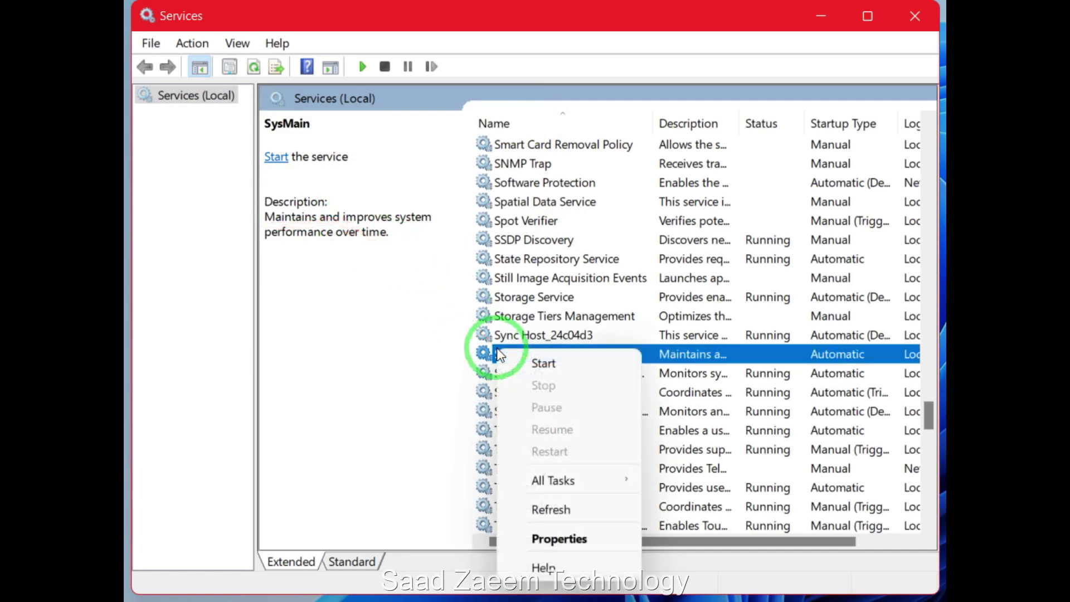
pyautogui.click(559, 538)
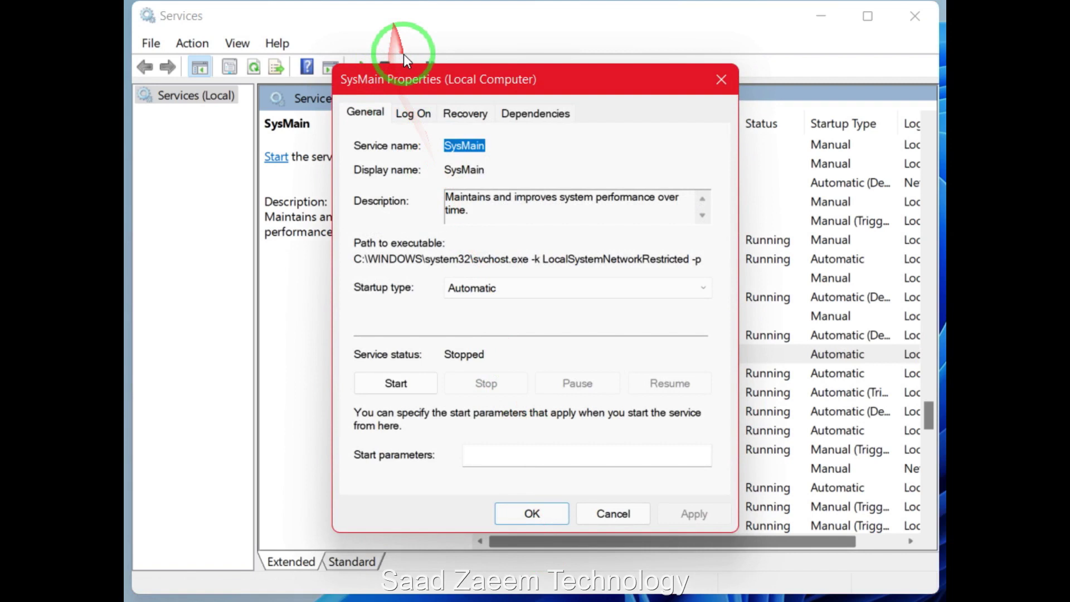
pyautogui.moveTo(403, 76); pyautogui.dragTo(476, 71)
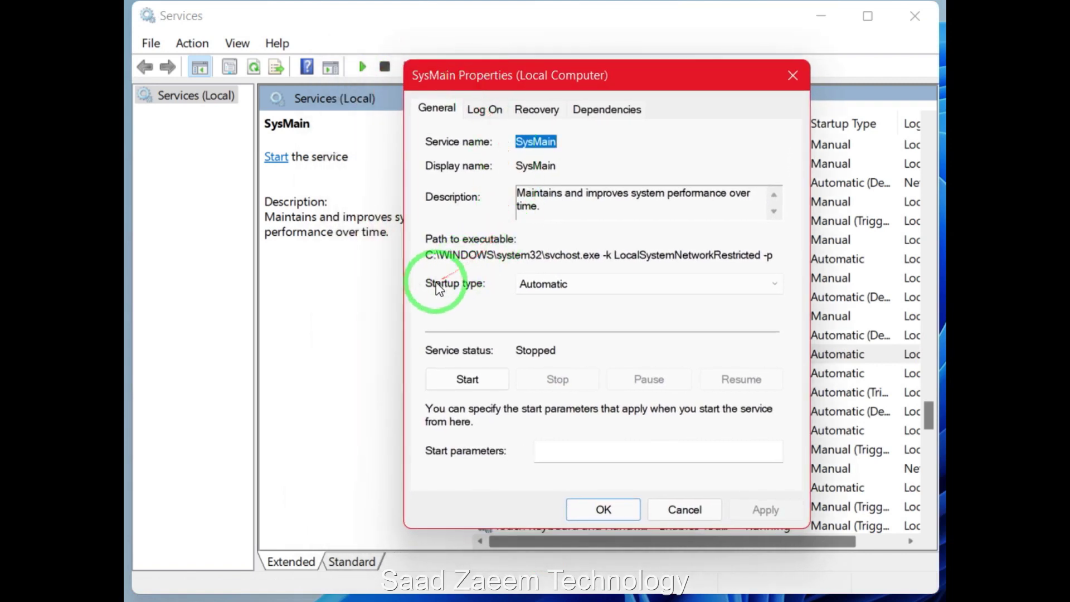
pyautogui.click(536, 284)
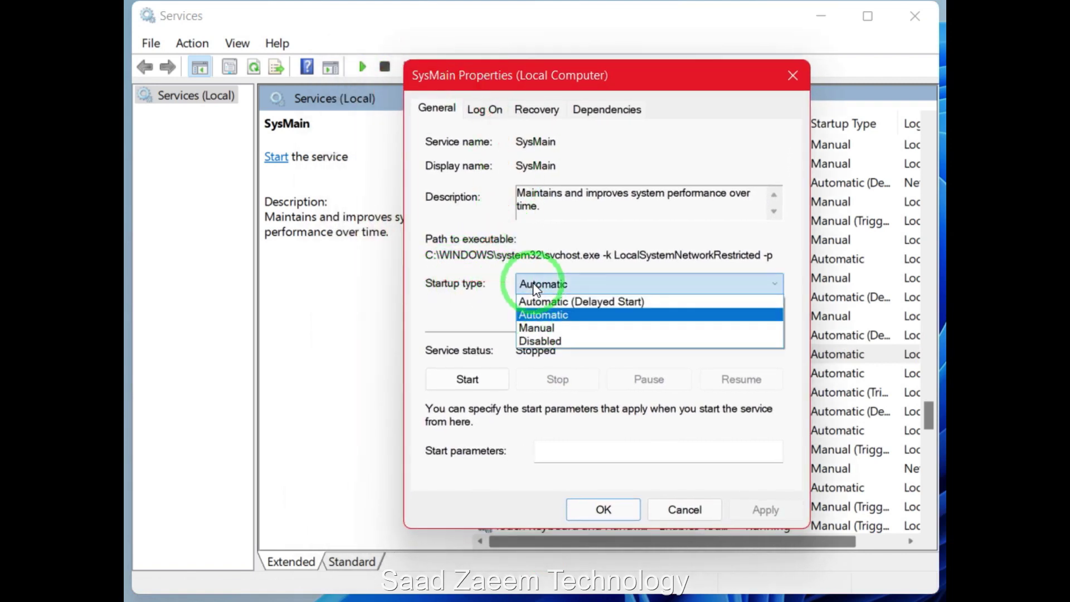
pyautogui.click(541, 340)
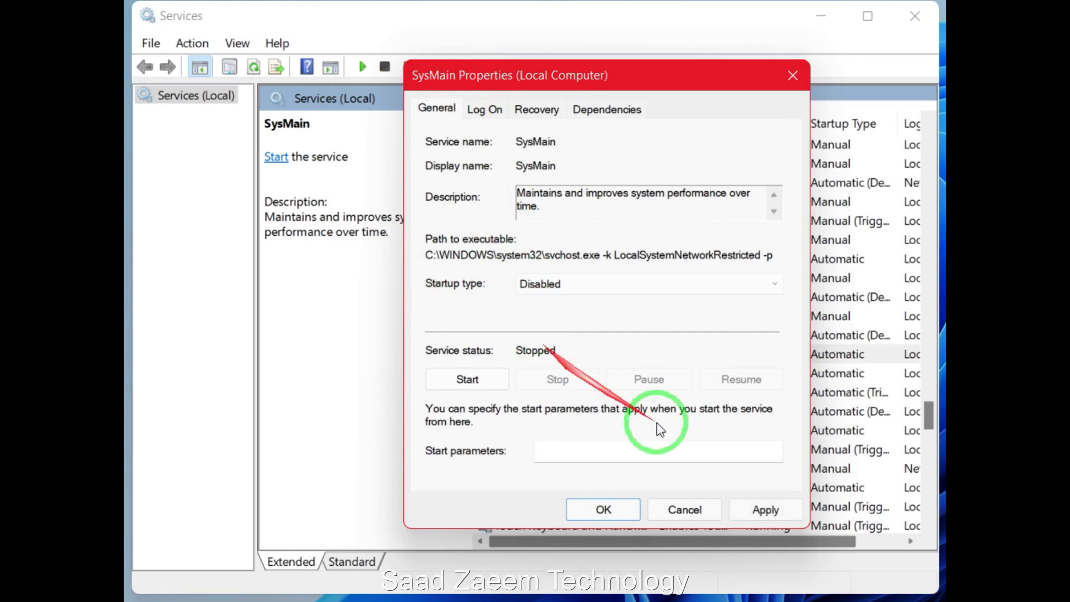
pyautogui.click(757, 513)
pyautogui.click(603, 510)
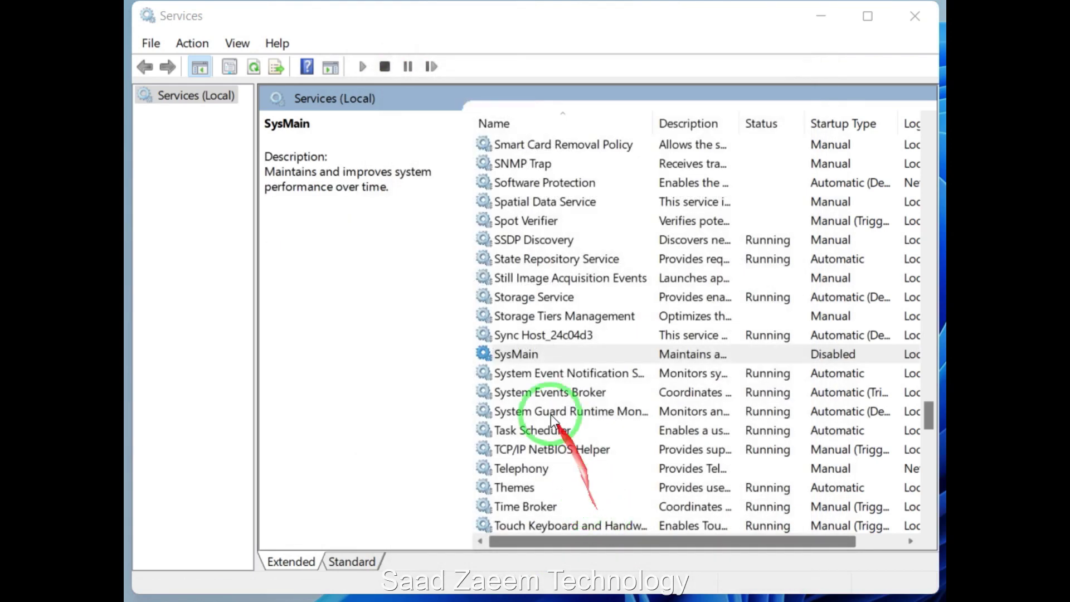